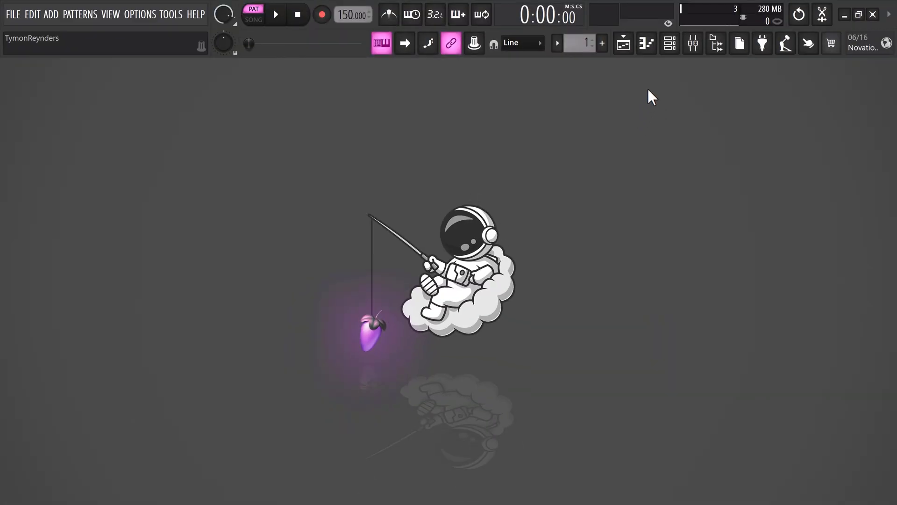
# Show the channel rack and playlist, then clone Pattern 1.
pyautogui.click(668, 54)
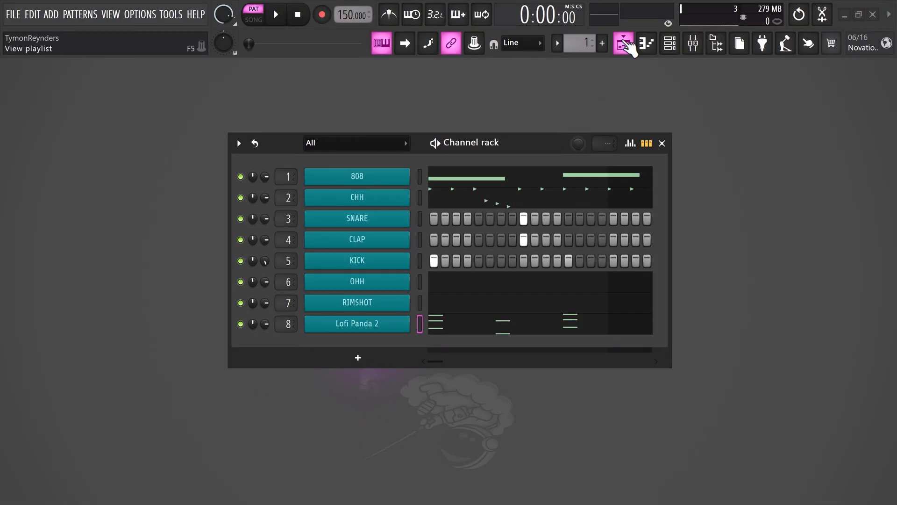
pyautogui.click(626, 42)
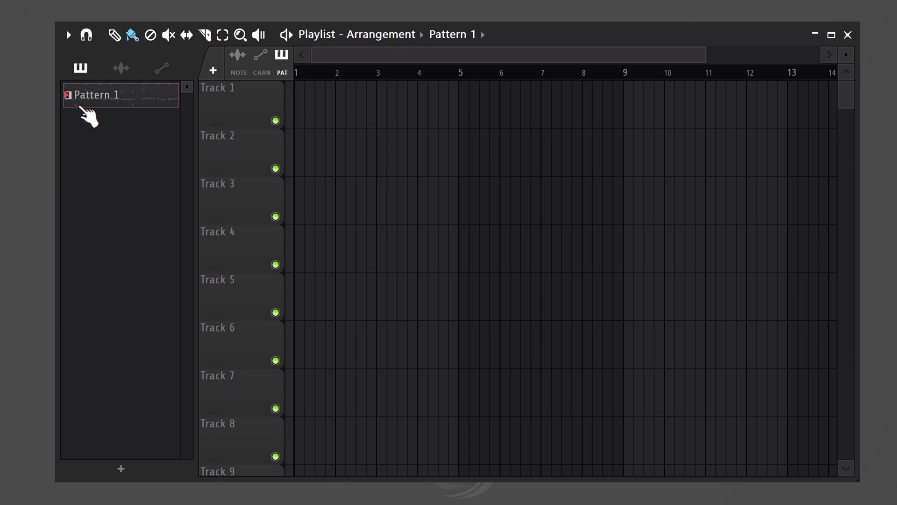
pyautogui.rightClick(126, 107)
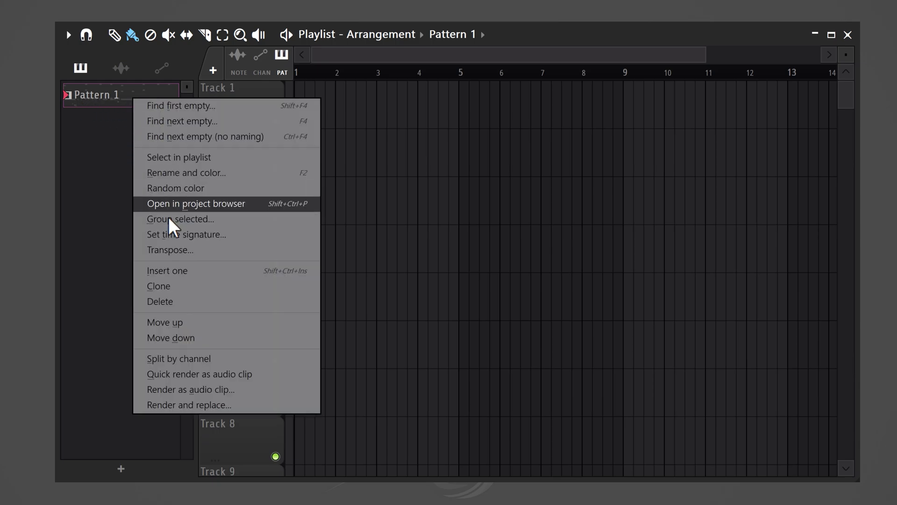
pyautogui.click(172, 288)
# Split Pattern 2 by channel and lay the eight channel patterns on Tracks 1–8.
pyautogui.rightClick(129, 124)
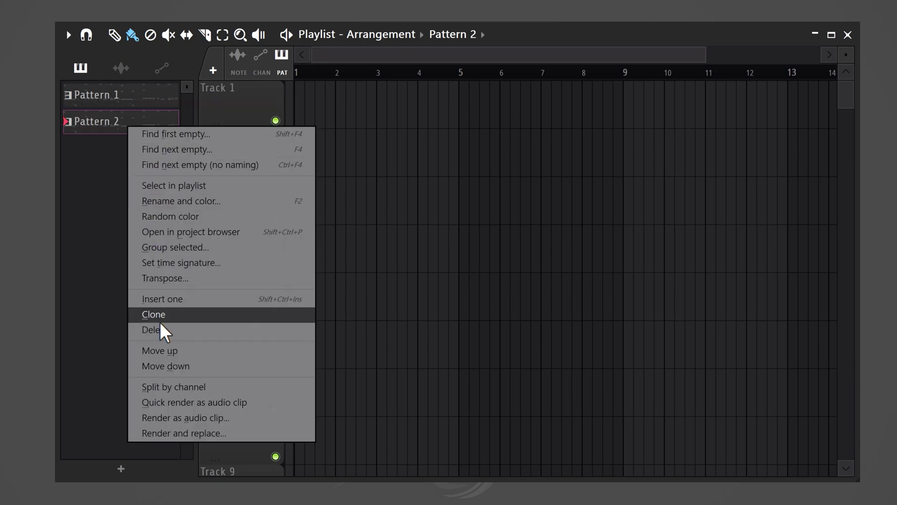
pyautogui.click(166, 388)
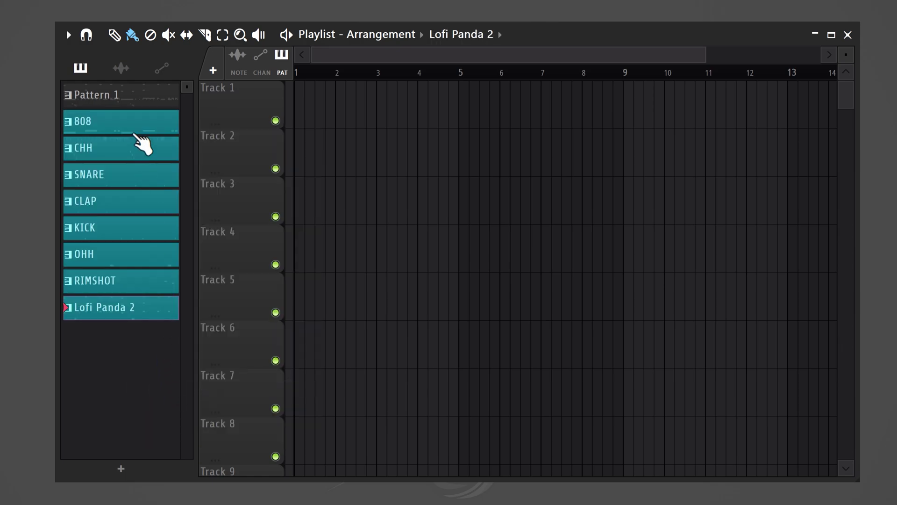
pyautogui.moveTo(133, 136); pyautogui.dragTo(301, 123)
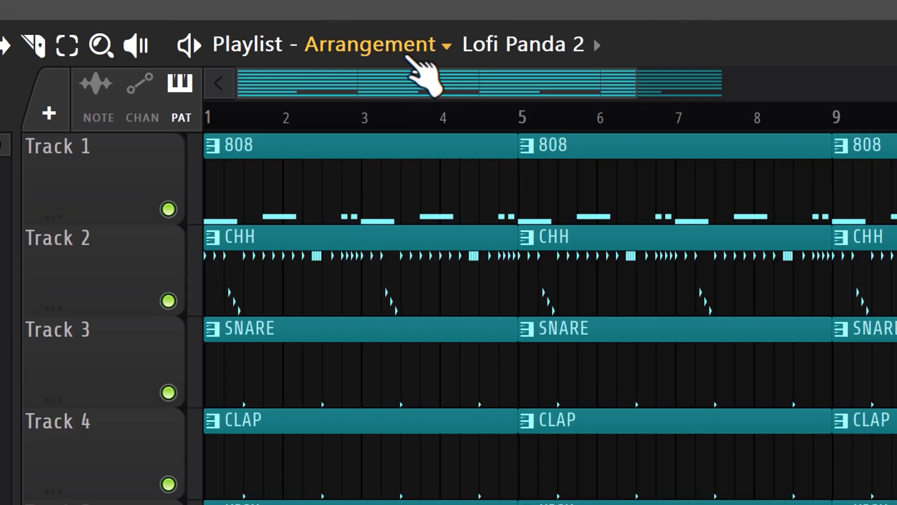
# Add a new arrangement named Beat 2 from the Arrangement list.
pyautogui.click(397, 40)
pyautogui.click(392, 167)
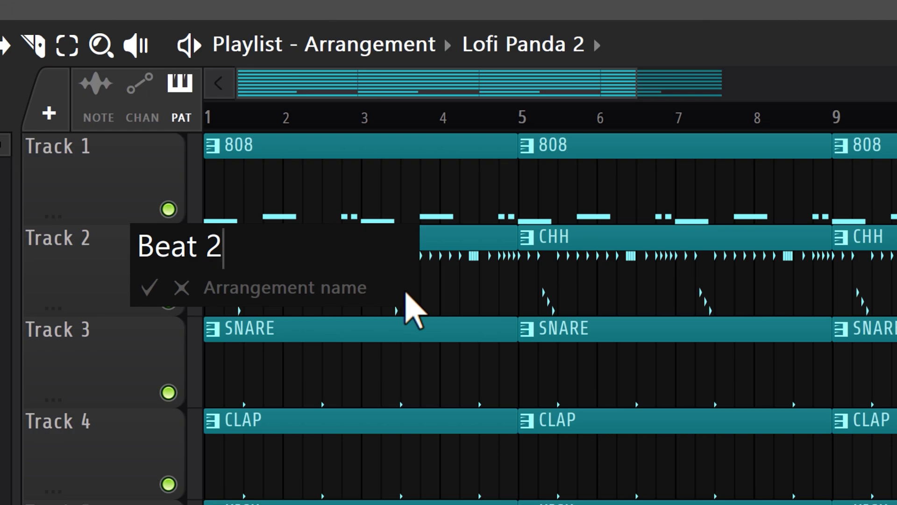
pyautogui.click(149, 288)
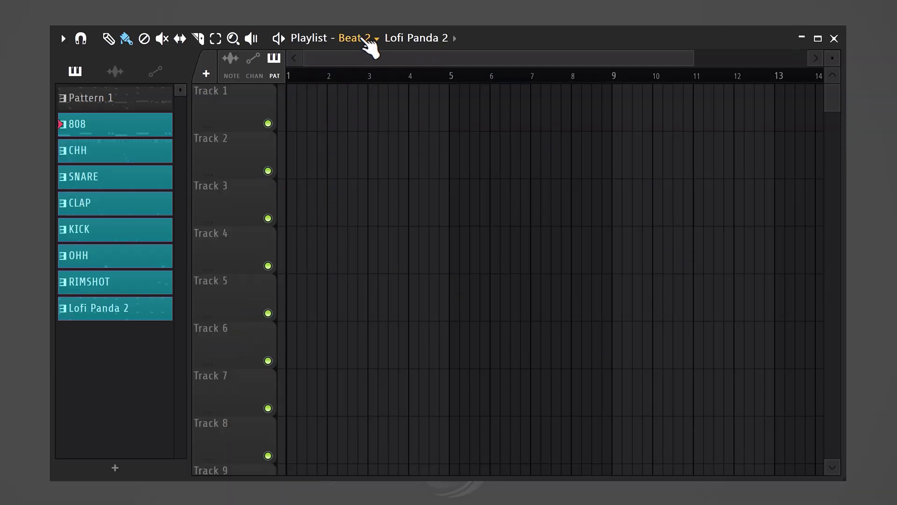
pyautogui.click(363, 40)
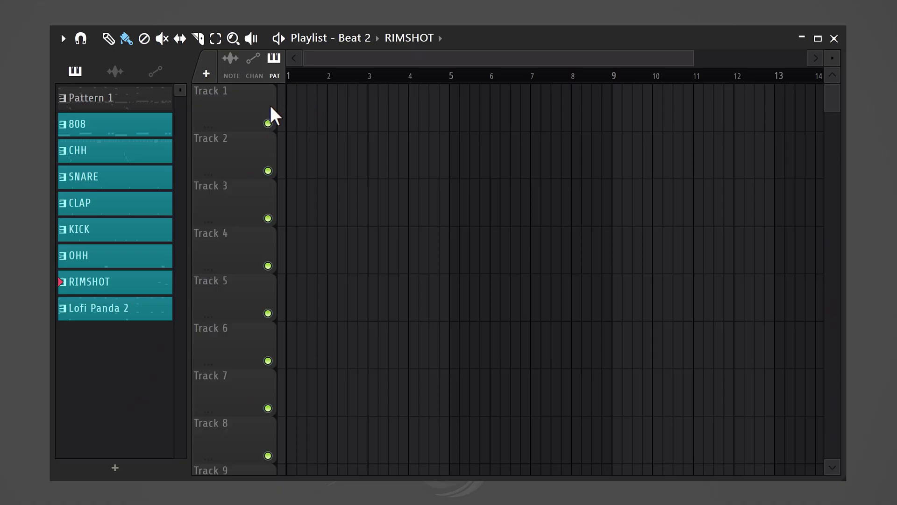
# Split Pattern 1 by channel into a second set of channel patterns.
pyautogui.click(157, 103)
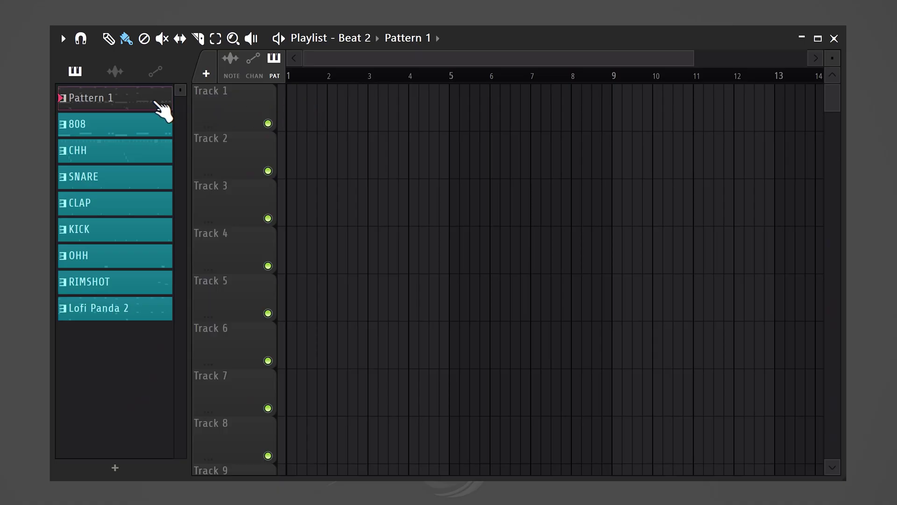
pyautogui.rightClick(133, 100)
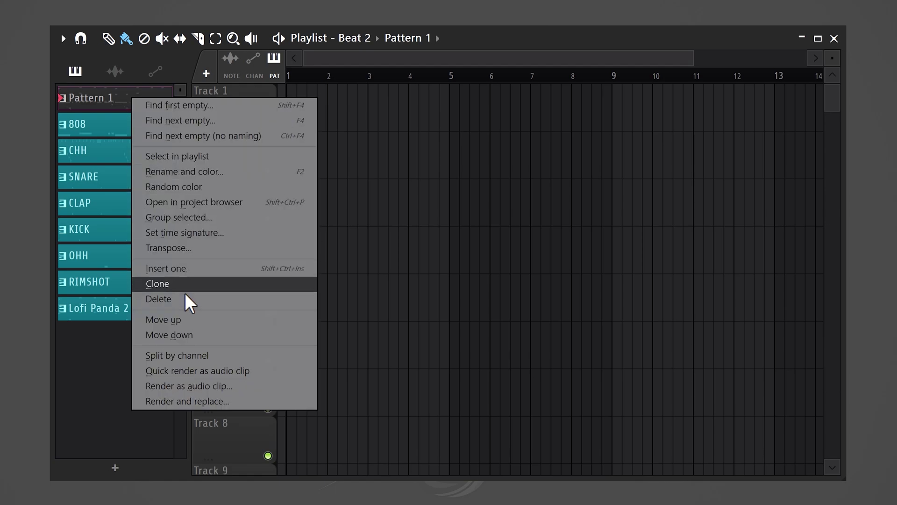
pyautogui.click(181, 356)
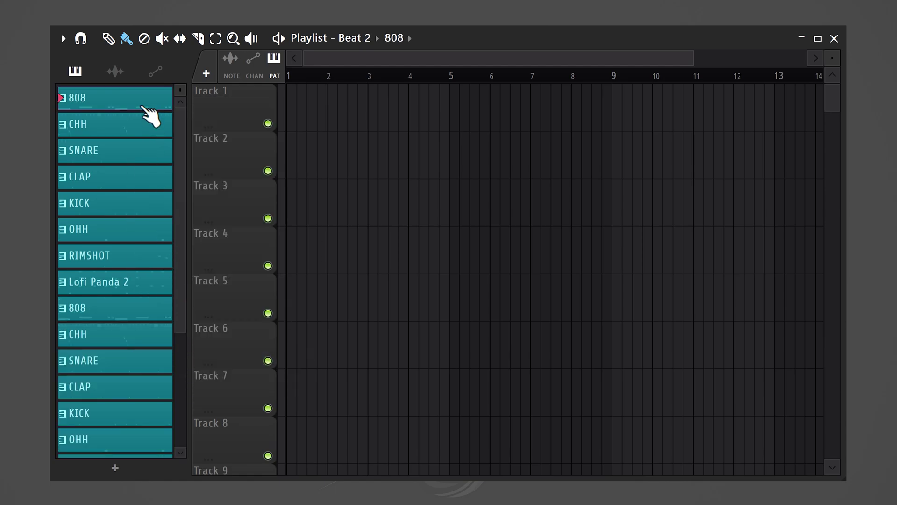
# Recolour the new 808 pattern pink and place its clip on Track 2.
pyautogui.click(143, 284)
pyautogui.rightClick(99, 98)
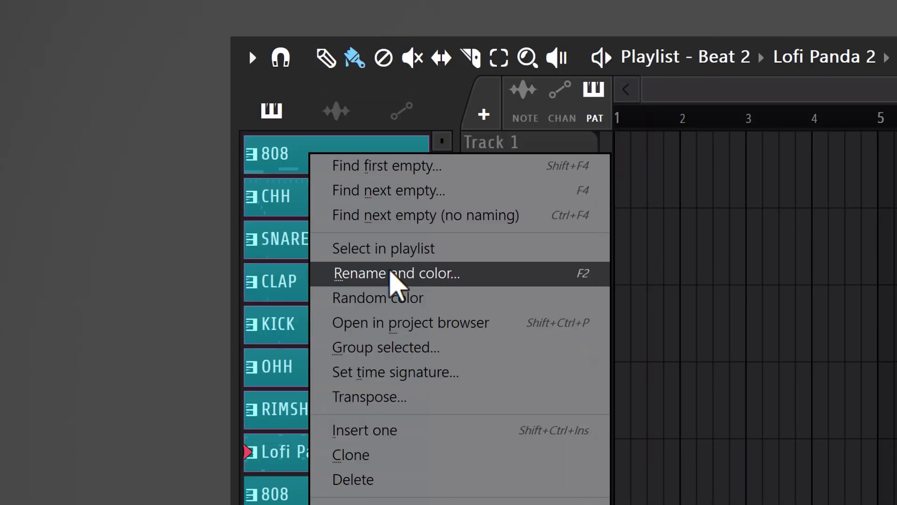
pyautogui.click(391, 274)
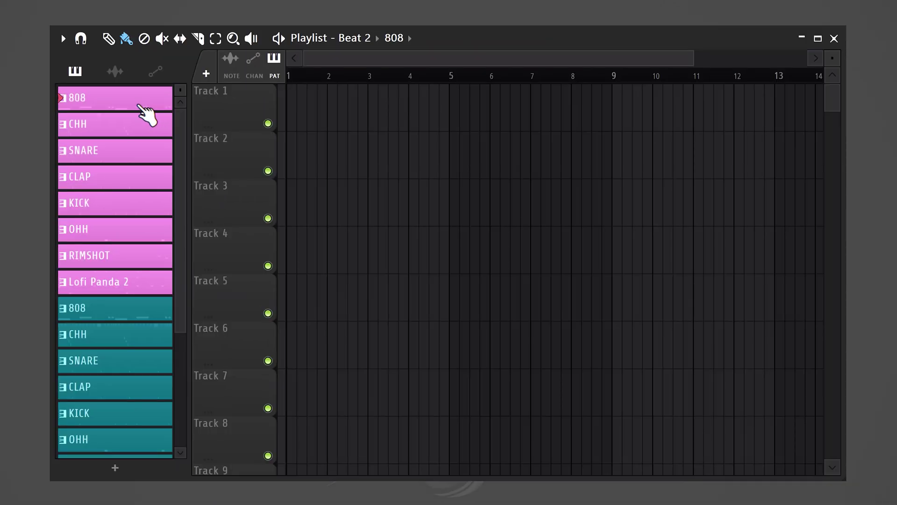
pyautogui.moveTo(146, 105); pyautogui.dragTo(287, 125)
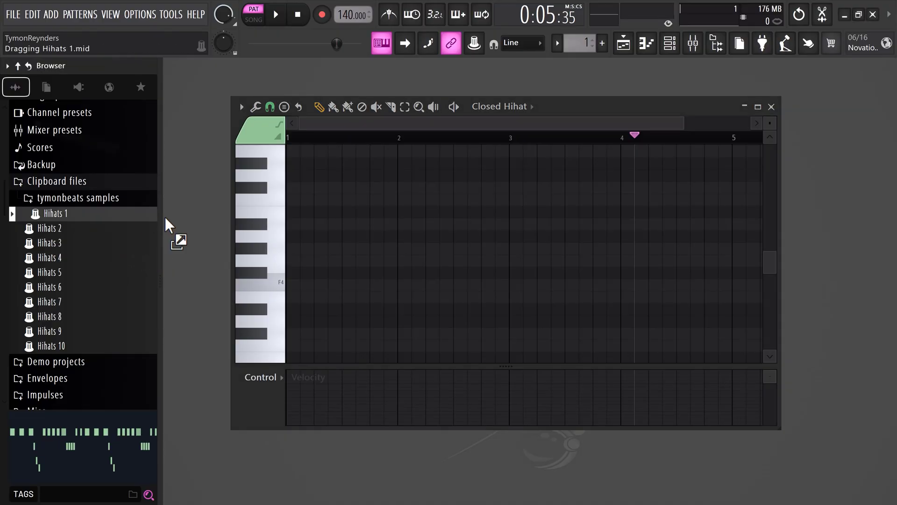
# Load Hihats 1.mid into the Closed Hihat piano roll, deselect it, and start saving as MIDI.
pyautogui.moveTo(164, 216); pyautogui.dragTo(327, 219)
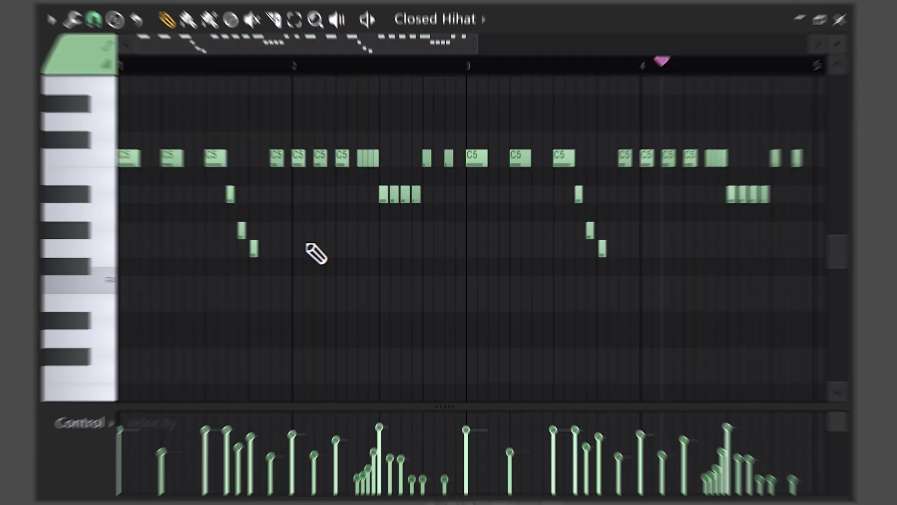
pyautogui.click(419, 262)
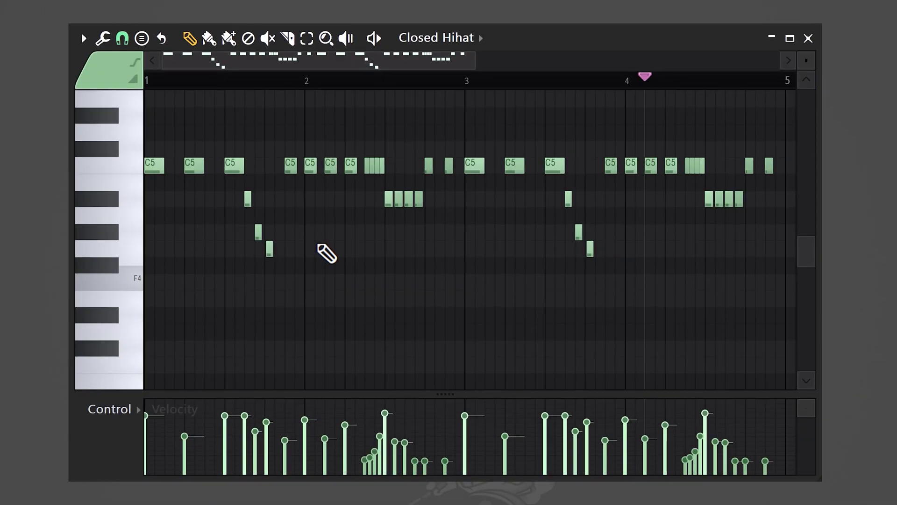
pyautogui.hotkey('ctrl', 'shift', 's')
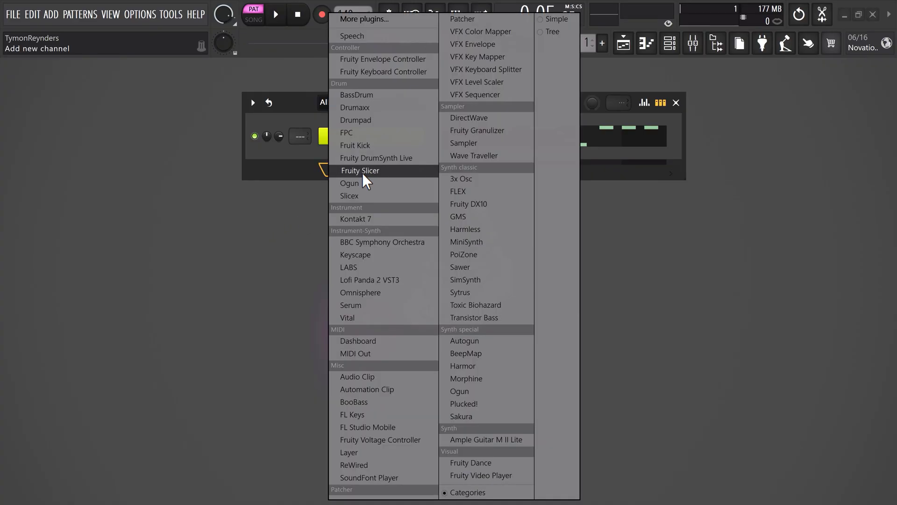
# Dismiss the plugin list and bring up the plugin search for FL Keys.
pyautogui.click(293, 171)
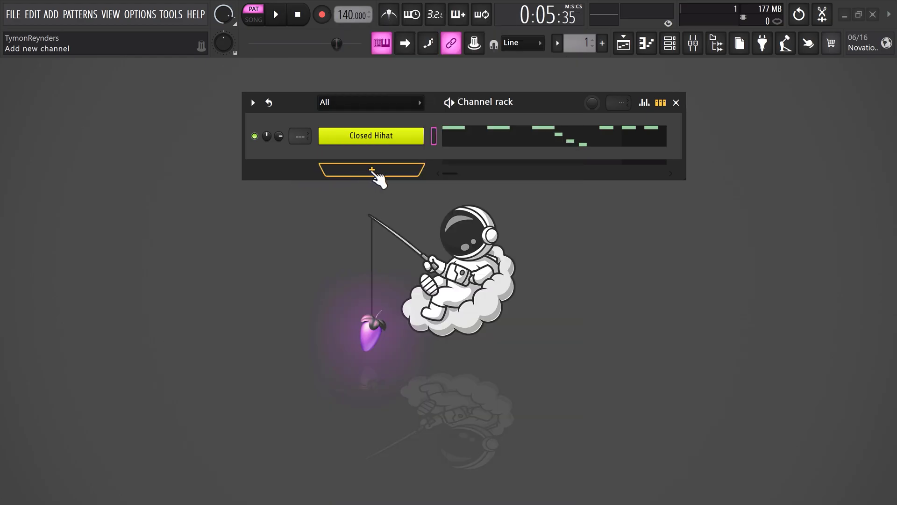
pyautogui.press('F8')
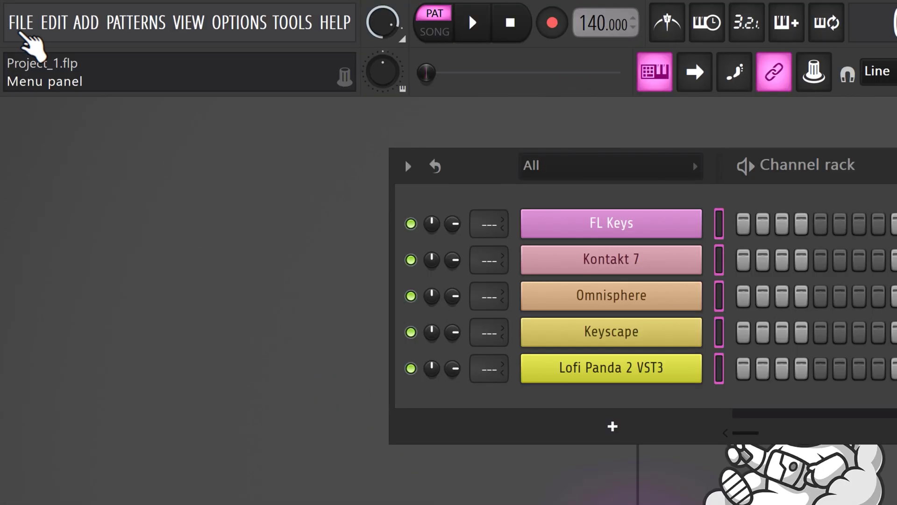
# Save the project as STARTUP in Image-Line > FL Studio > Projects > Templates and view the templates.
pyautogui.click(14, 14)
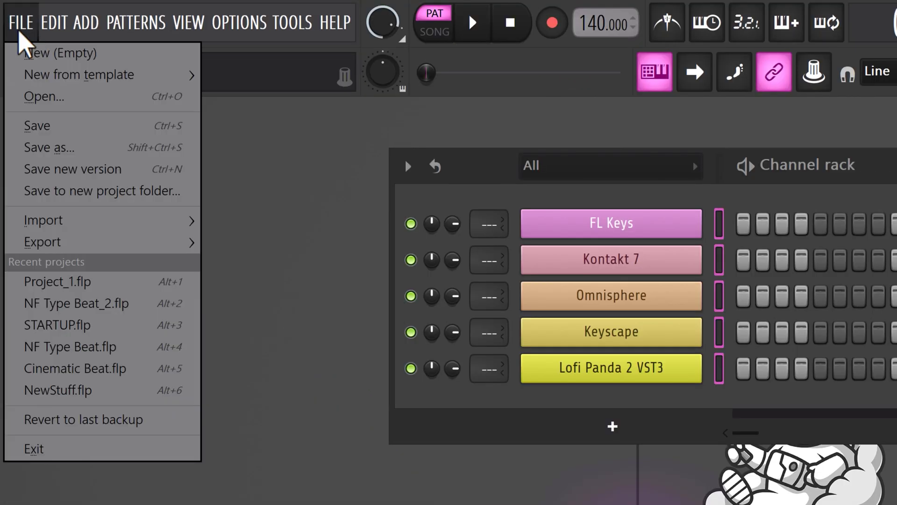
pyautogui.click(83, 147)
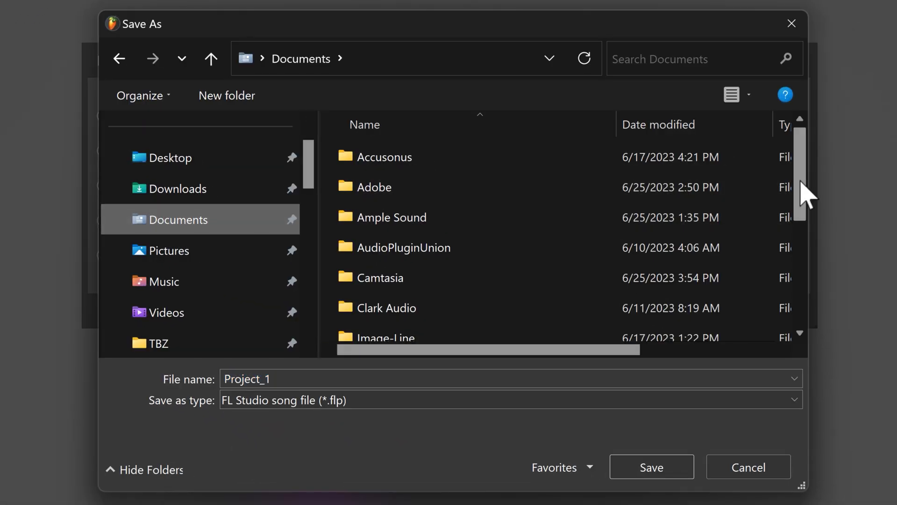
pyautogui.doubleClick(411, 336)
pyautogui.doubleClick(421, 219)
pyautogui.doubleClick(430, 276)
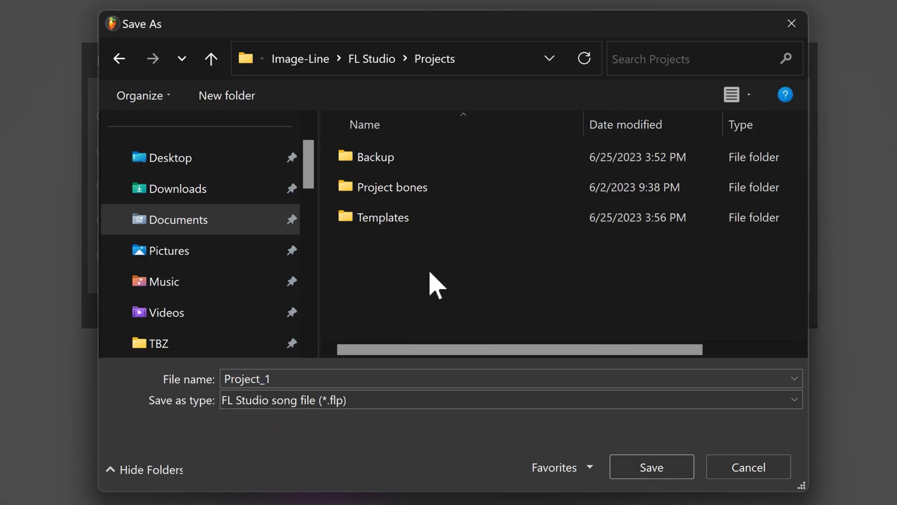
pyautogui.doubleClick(434, 220)
pyautogui.click(340, 377)
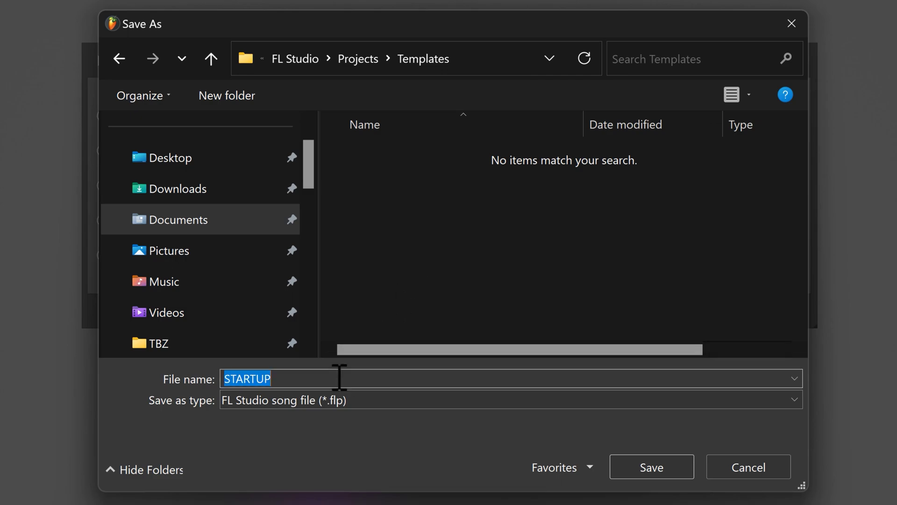
pyautogui.click(647, 467)
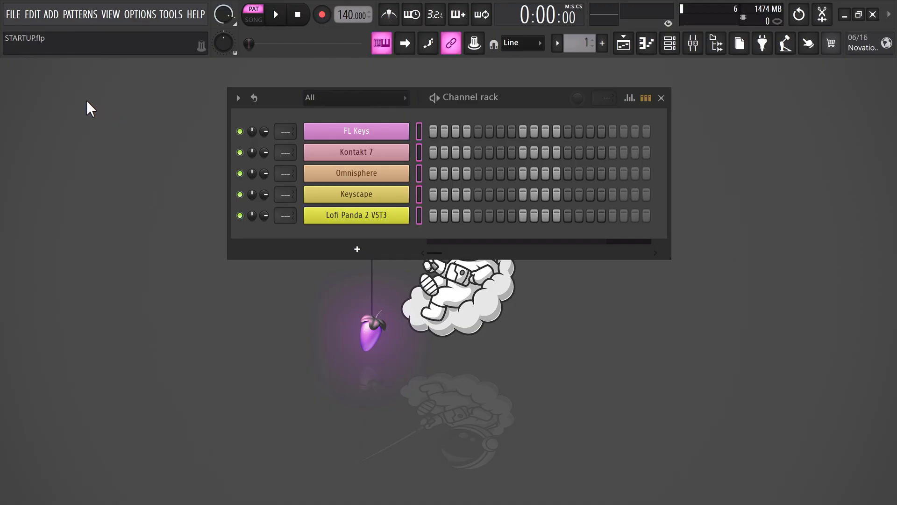
pyautogui.click(20, 29)
pyautogui.moveTo(114, 49)
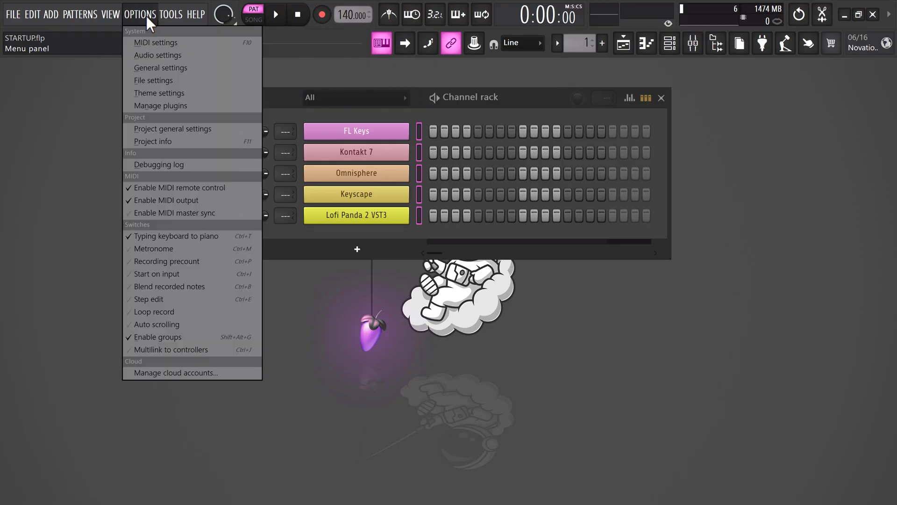
# In General settings, keep Startup project on Default template and open the default template choices.
pyautogui.click(157, 67)
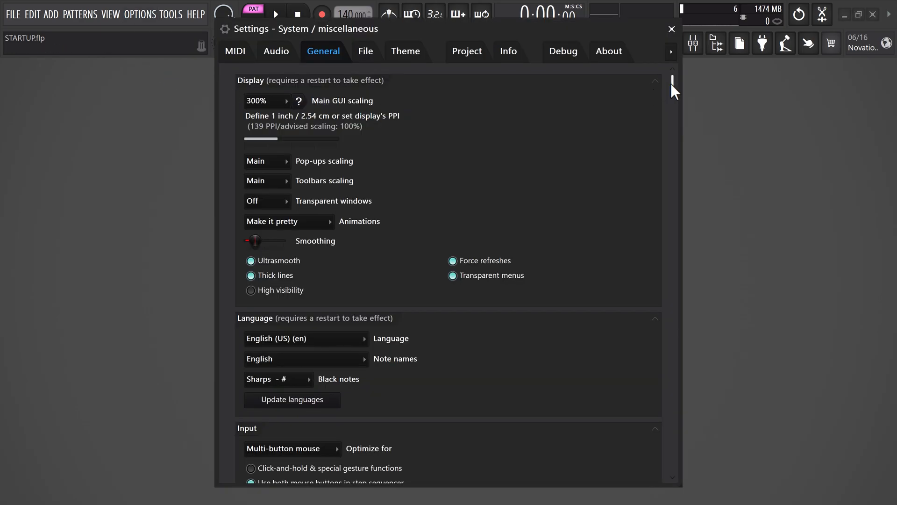
pyautogui.moveTo(673, 89); pyautogui.dragTo(680, 421)
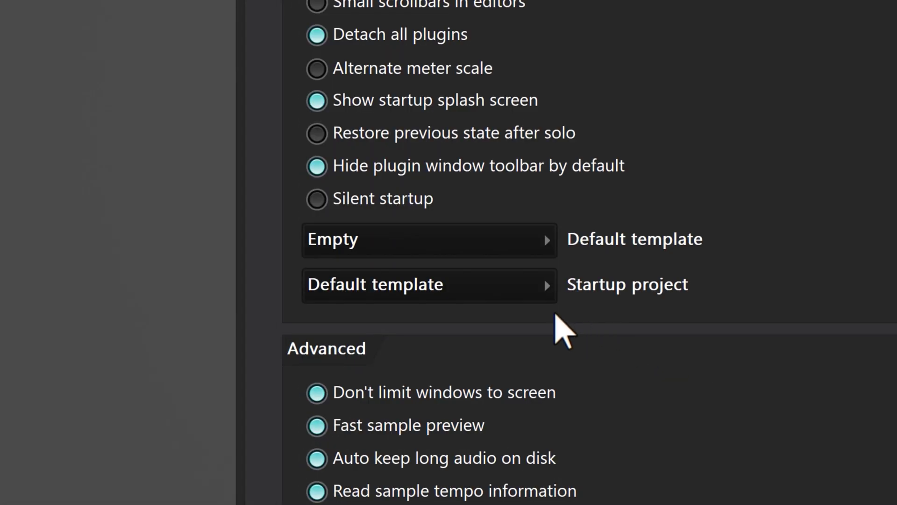
pyautogui.click(341, 374)
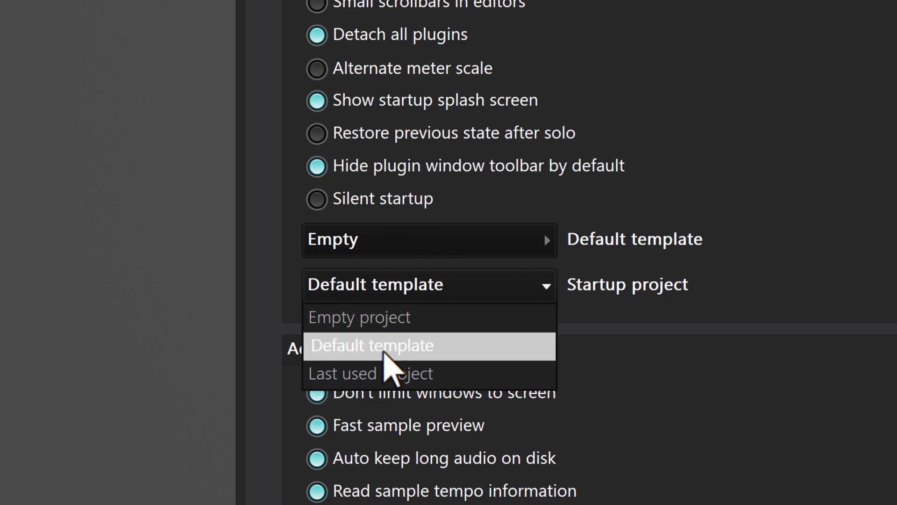
pyautogui.click(384, 351)
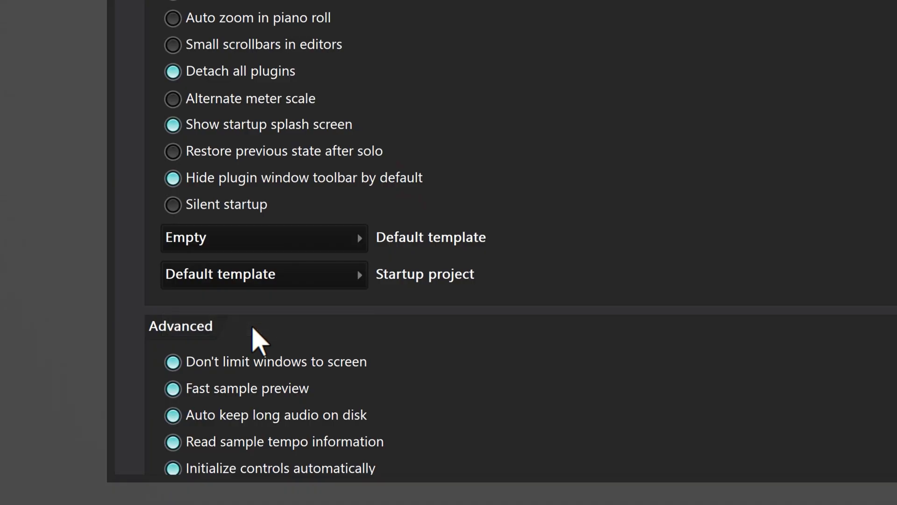
pyautogui.click(279, 246)
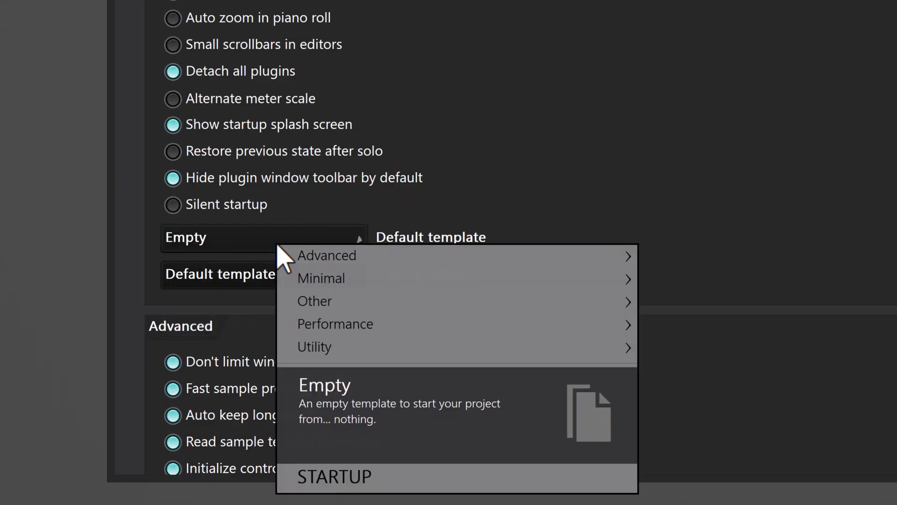